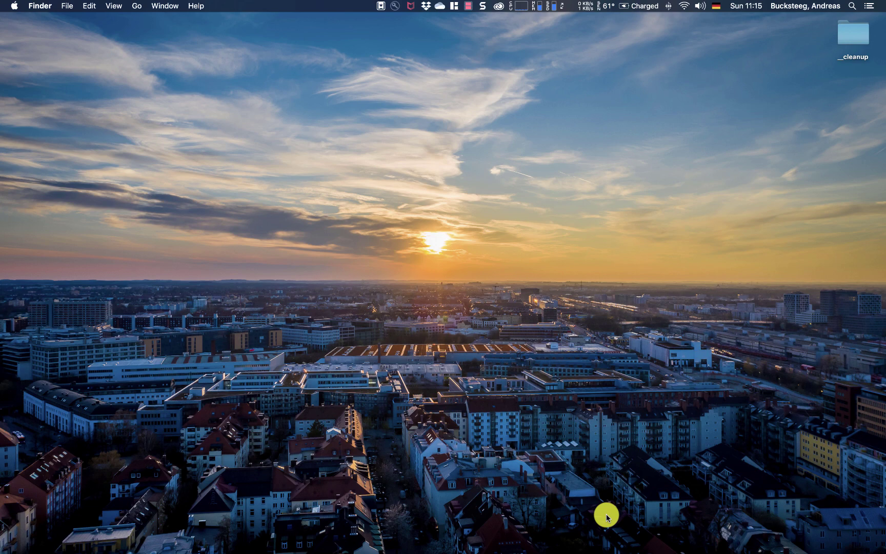
Bring back the console and create a namespace named 'helloworld' with Istio injection enabled.
{"action": "mouse_move", "coordinate": [574, 551]}
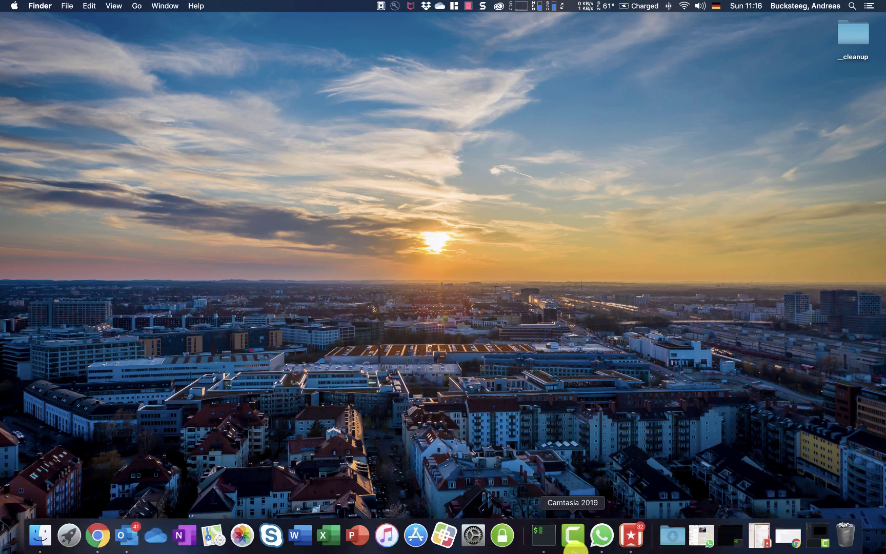
{"action": "left_click", "coordinate": [787, 545]}
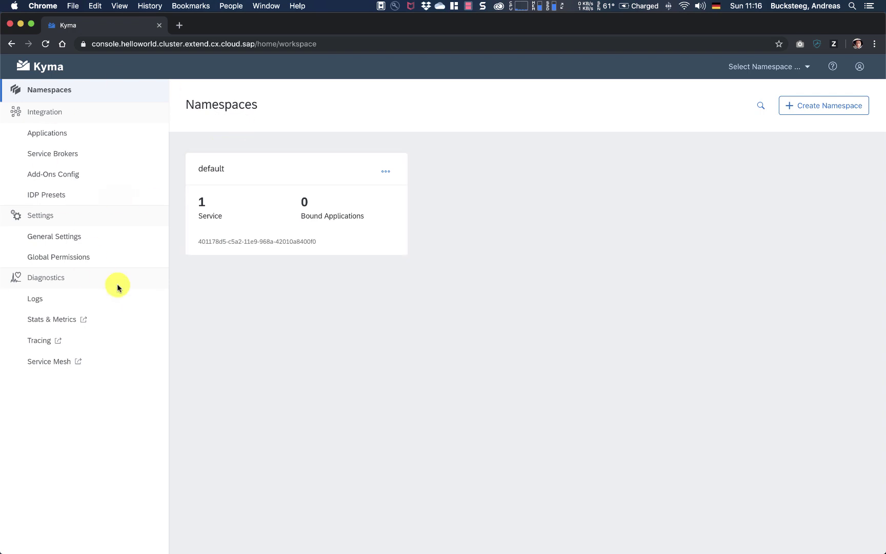
{"action": "left_click", "coordinate": [834, 113]}
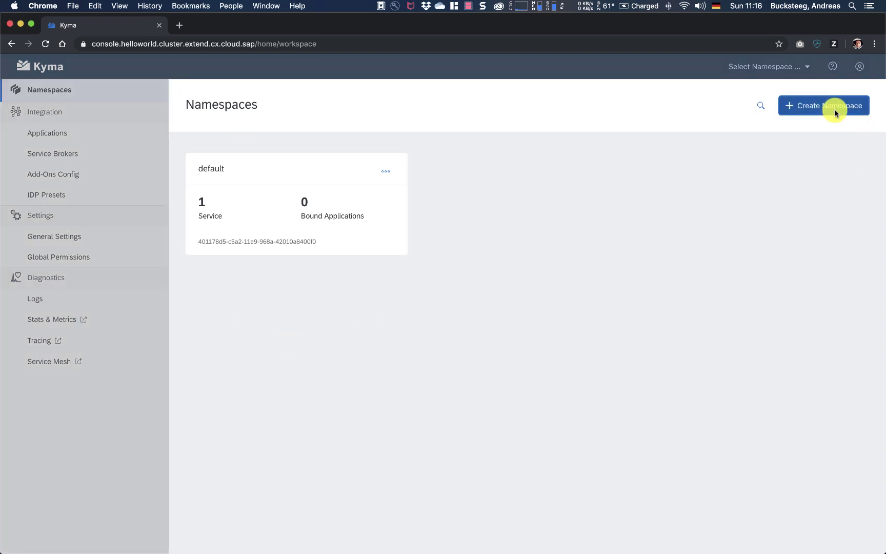
{"action": "left_click", "coordinate": [463, 240]}
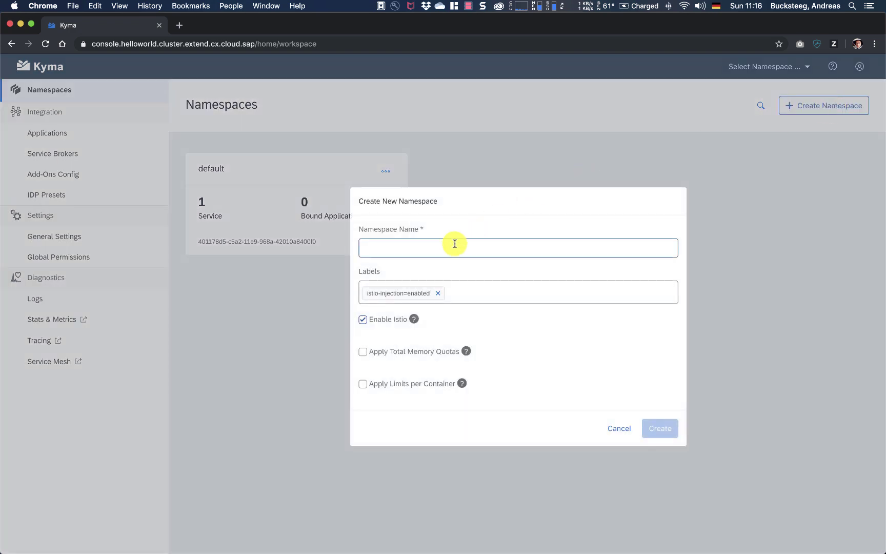
{"action": "left_click", "coordinate": [444, 249]}
{"action": "type", "text": "helloworld"}
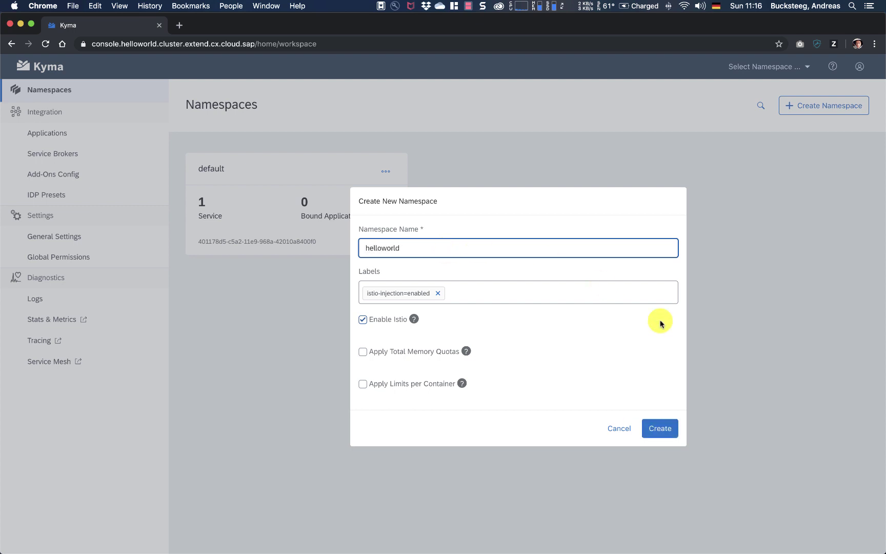
{"action": "left_click", "coordinate": [659, 432]}
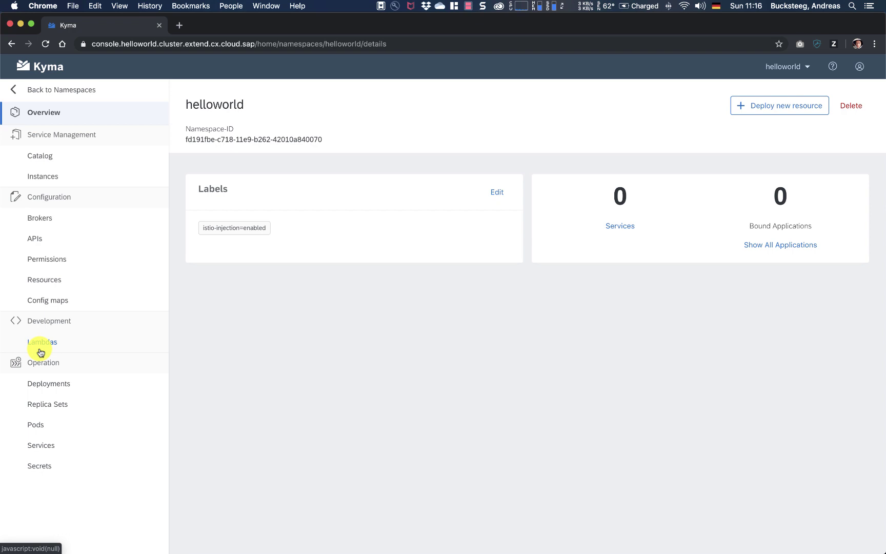
Start a new lambda in the namespace named 'helloworld'.
{"action": "left_click", "coordinate": [40, 351]}
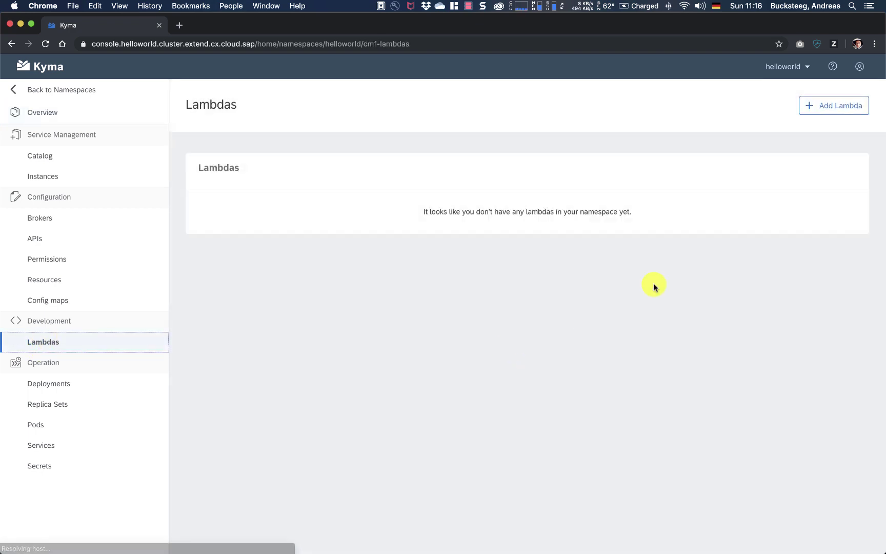
{"action": "left_click", "coordinate": [839, 108]}
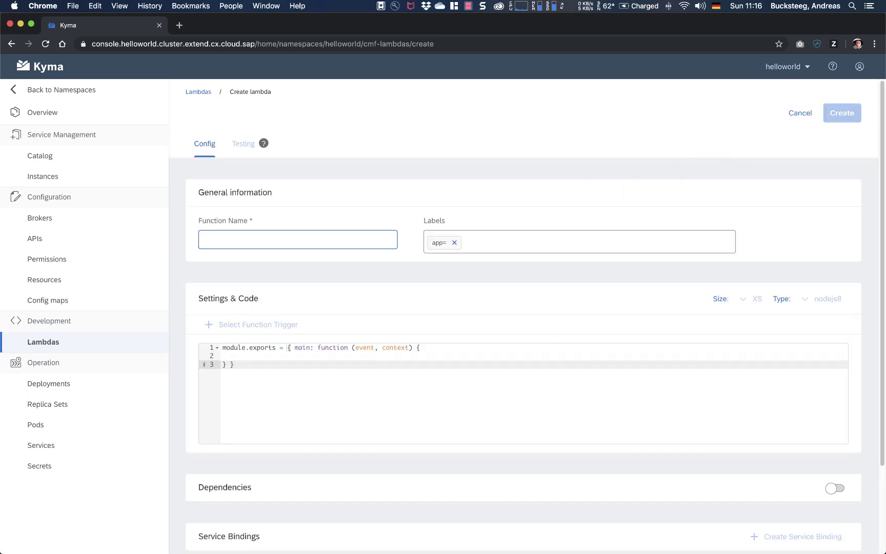
{"action": "type", "text": "hello"}
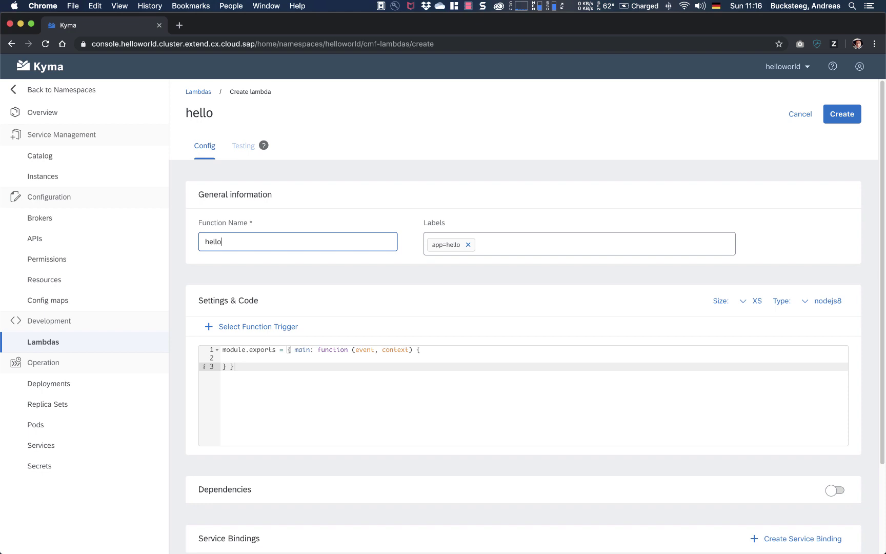
{"action": "type", "text": "world"}
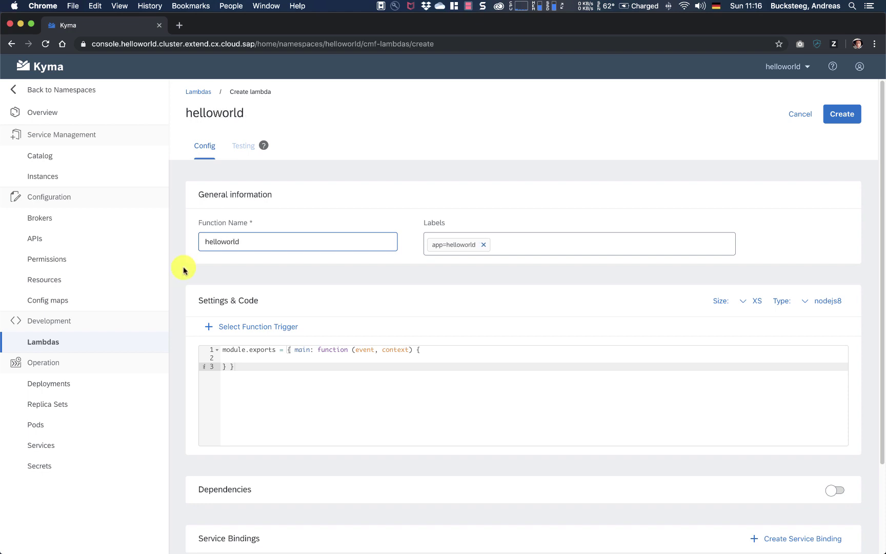
Write the function body on line 2 as return "Hello World\n";.
{"action": "left_click", "coordinate": [235, 358]}
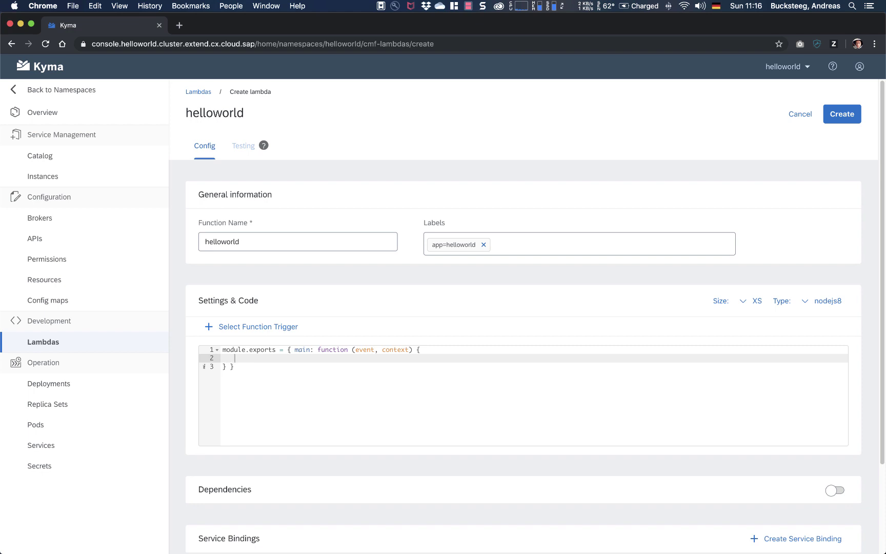
{"action": "type", "text": "ret"}
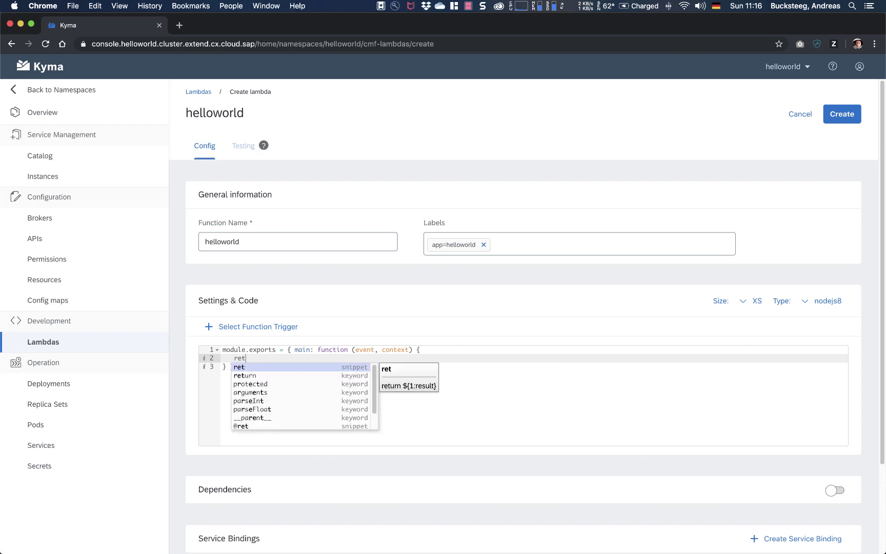
{"action": "type", "text": "urn"}
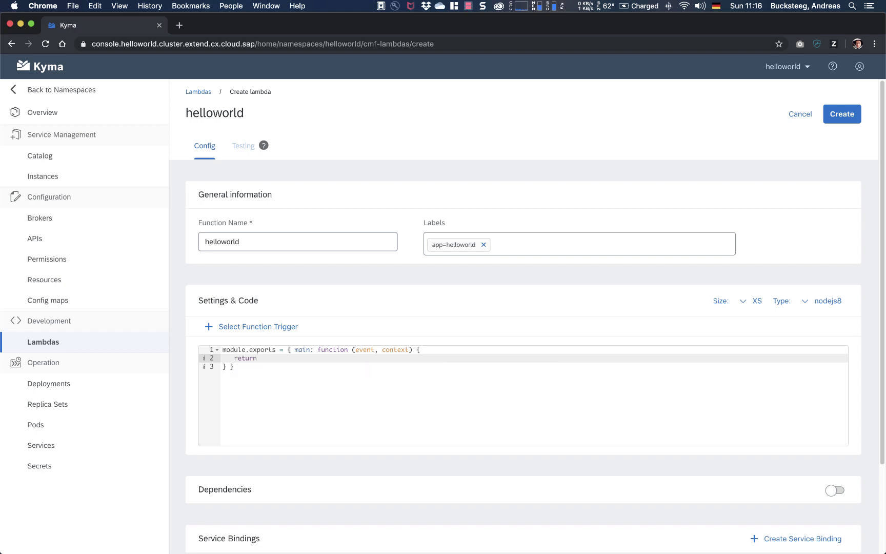
{"action": "type", "text": " \"Hello World\\n\";"}
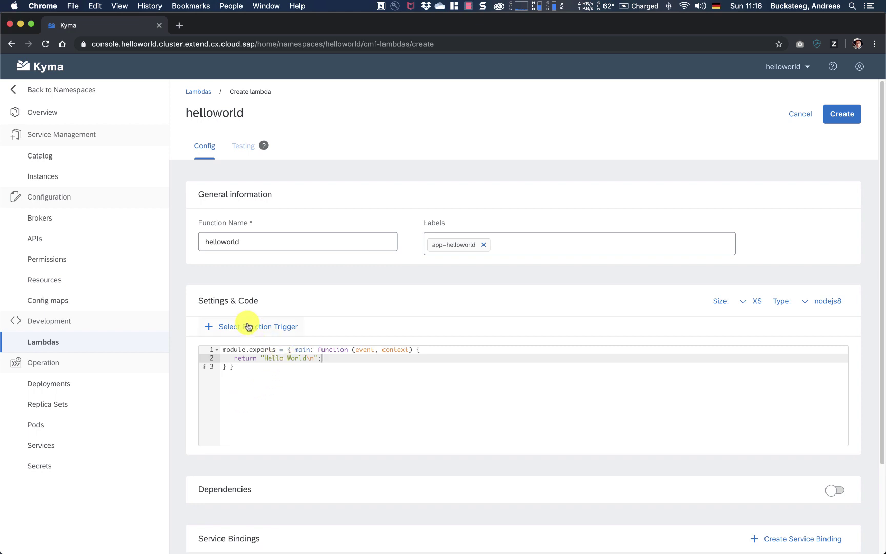
Add an Expose via HTTPS trigger with authentication disabled, copying its endpoint URL.
{"action": "left_click", "coordinate": [248, 327]}
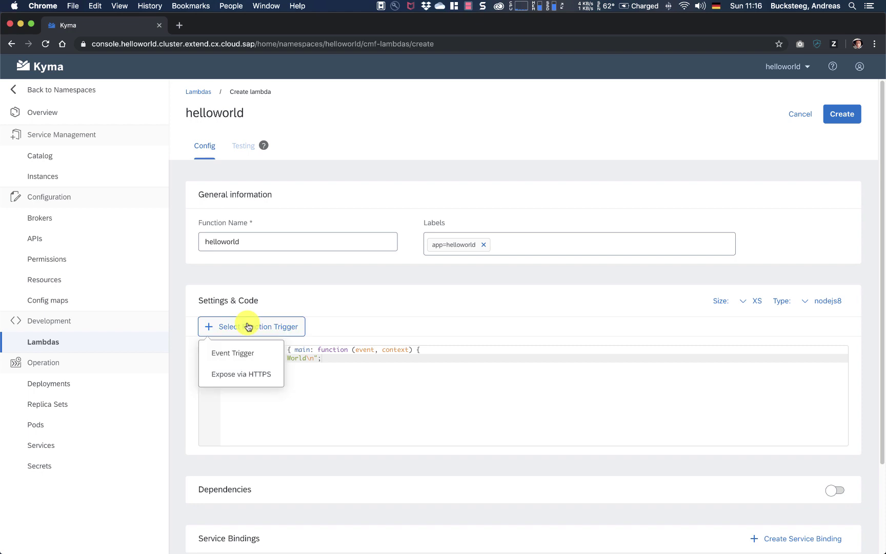
{"action": "left_click", "coordinate": [235, 374]}
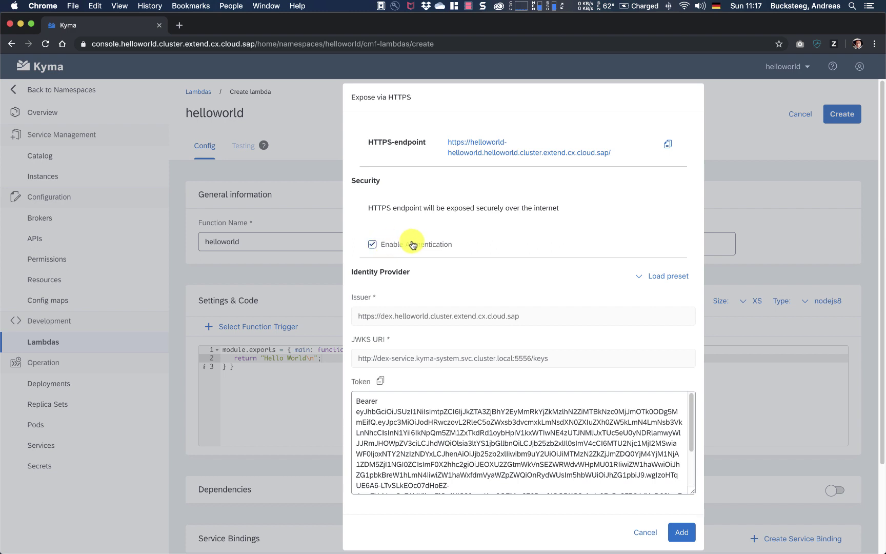
{"action": "left_click", "coordinate": [371, 245]}
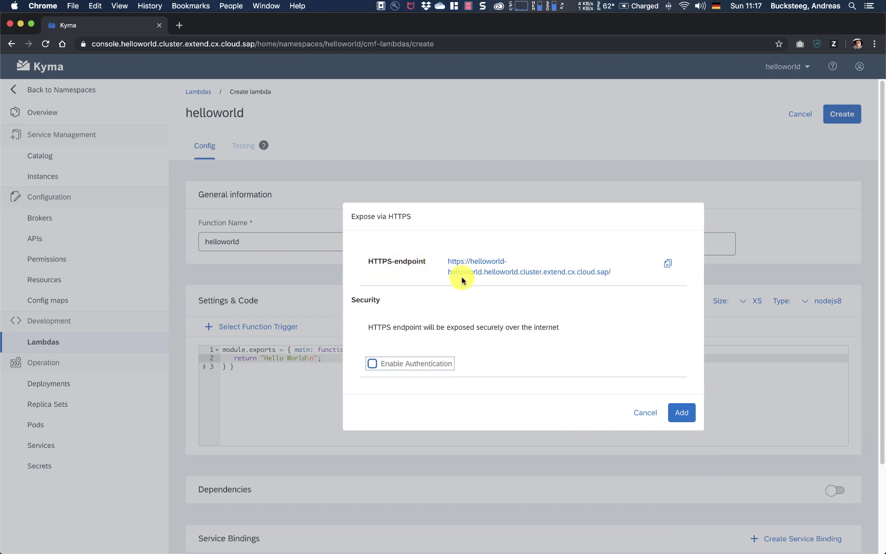
{"action": "left_click", "coordinate": [668, 265]}
{"action": "left_click", "coordinate": [682, 414]}
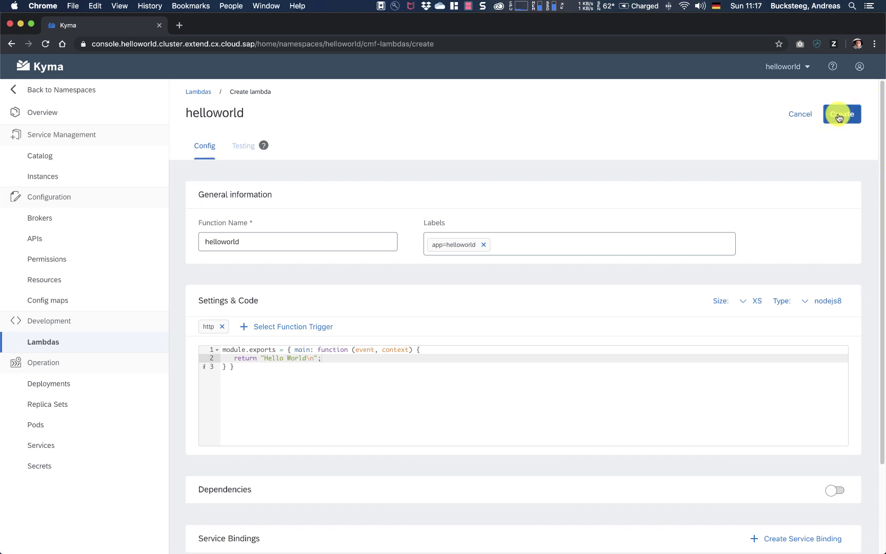
Create and deploy the helloworld lambda from the form.
{"action": "left_click", "coordinate": [838, 115]}
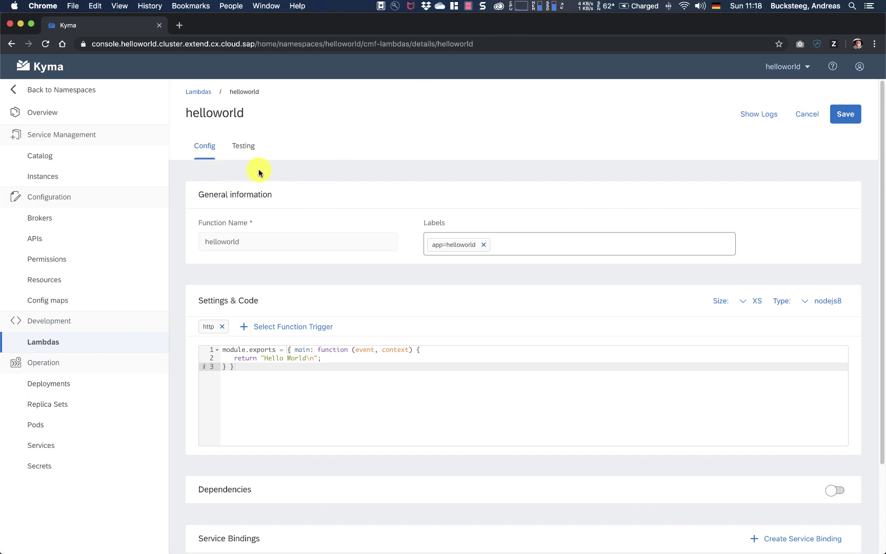
Change the return string to "Hello World!!\n", save the lambda, and return to the Lambdas list.
{"action": "left_click", "coordinate": [204, 94]}
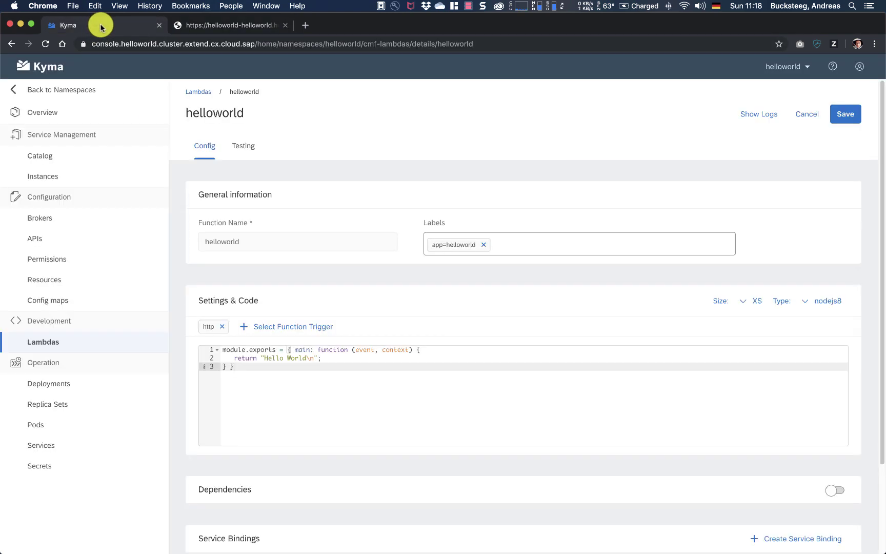
{"action": "left_click", "coordinate": [311, 359]}
{"action": "type", "text": "!!"}
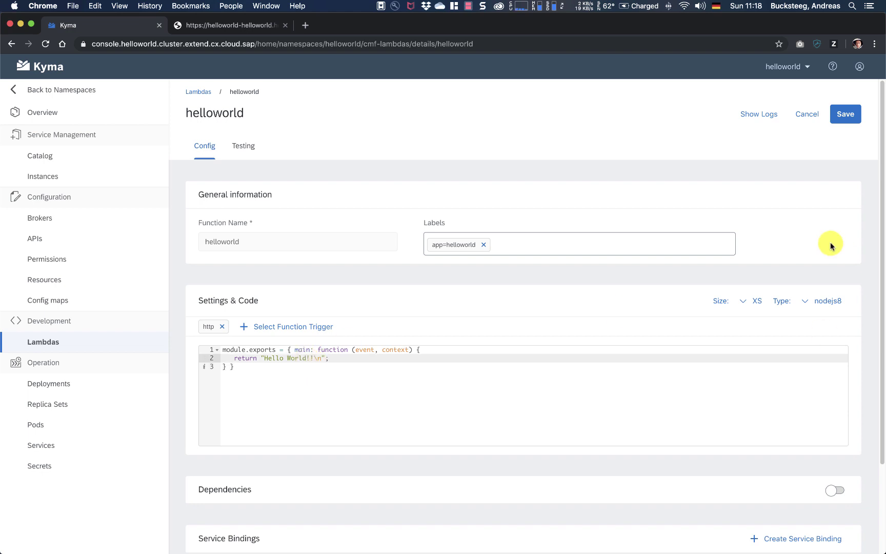
{"action": "left_click", "coordinate": [848, 121]}
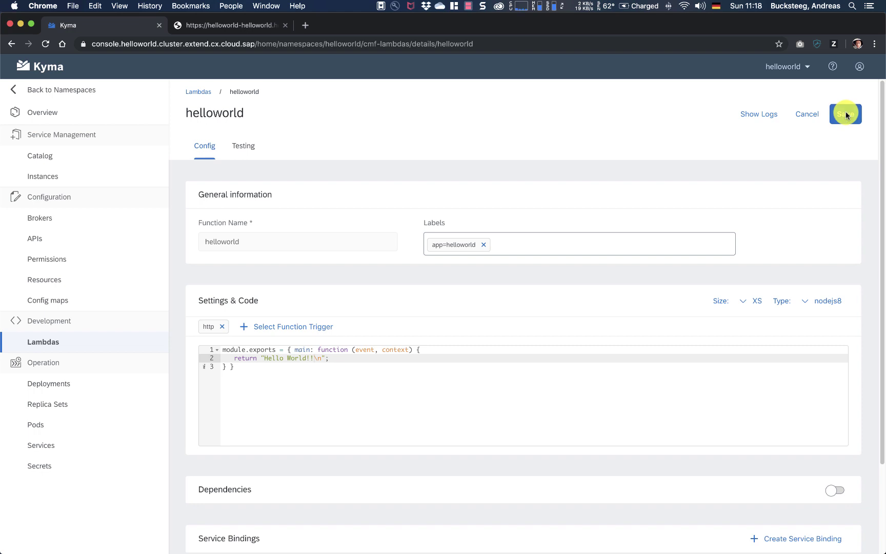
{"action": "left_click", "coordinate": [196, 92]}
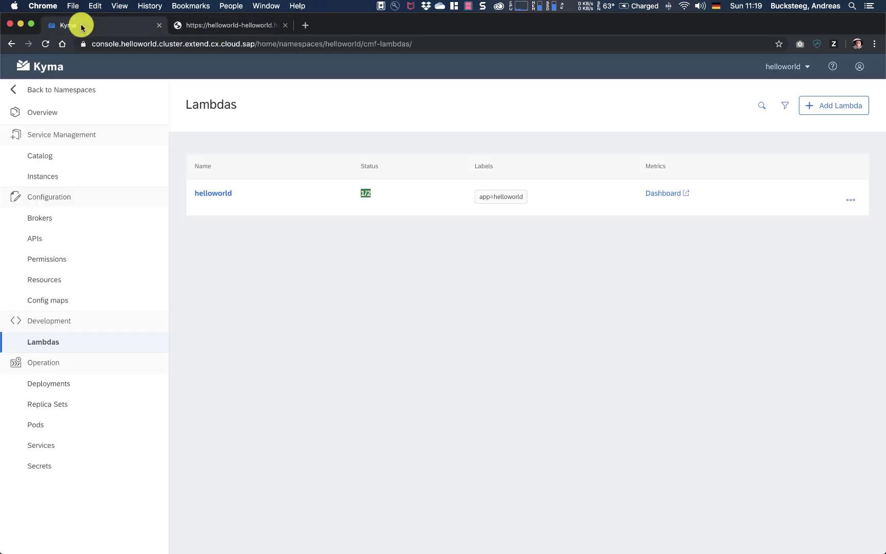
Open the helloworld lambda's details from the Lambdas list.
{"action": "left_click", "coordinate": [213, 199]}
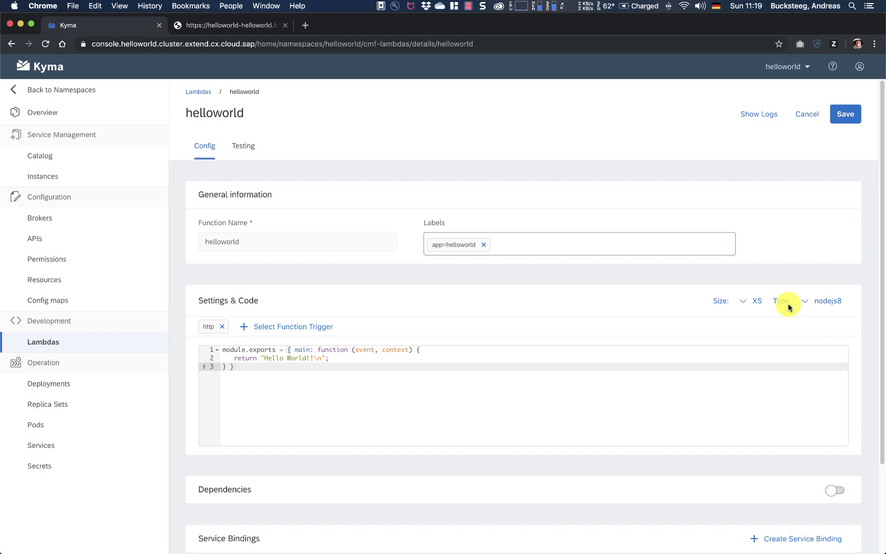
{"action": "left_click", "coordinate": [744, 302]}
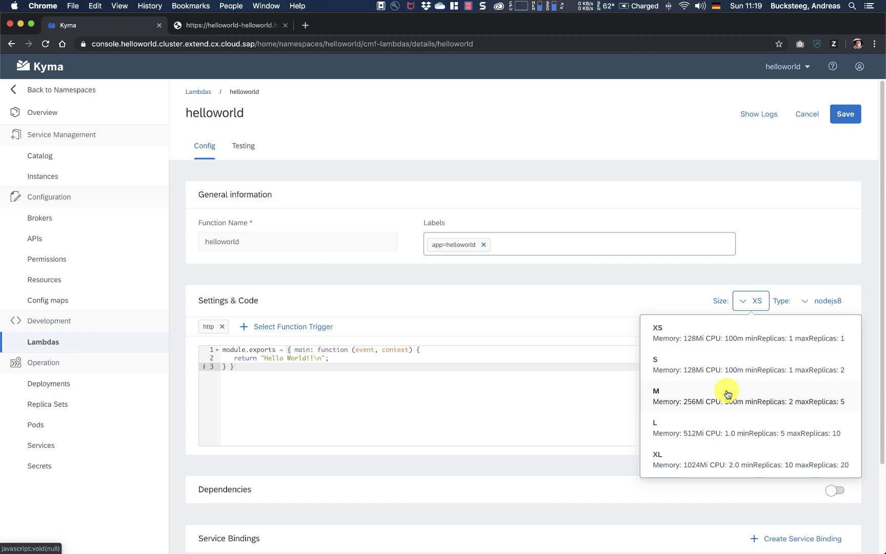
{"action": "left_click", "coordinate": [541, 314]}
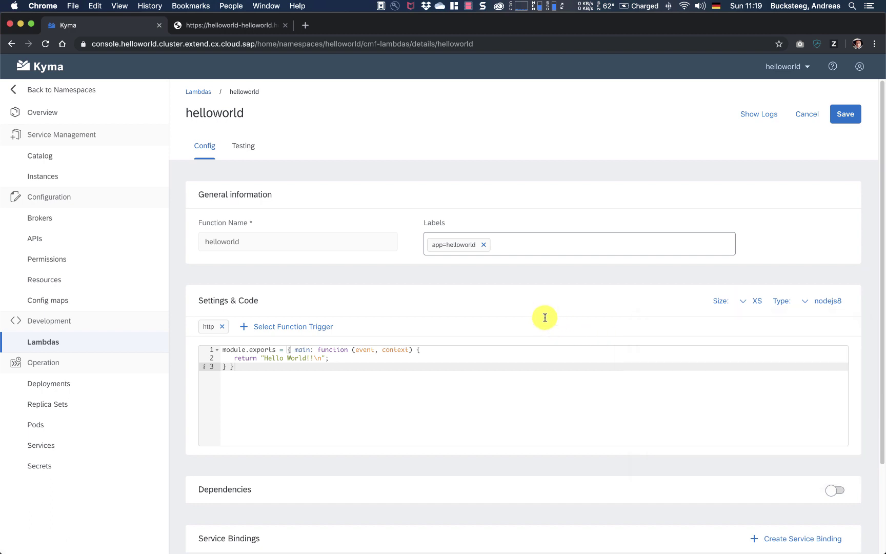
{"action": "scroll", "coordinate": [531, 442], "scroll_direction": "down", "scroll_amount": 2}
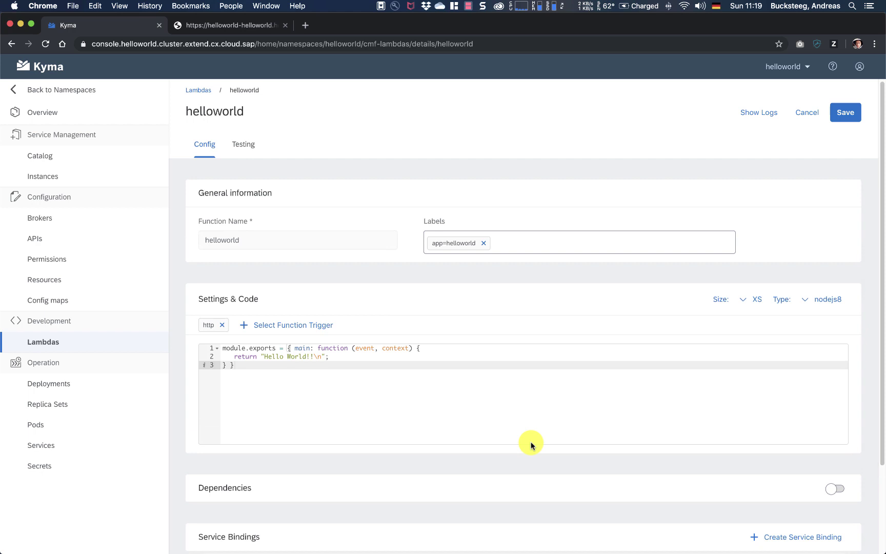
{"action": "scroll", "coordinate": [531, 444], "scroll_direction": "up", "scroll_amount": 1}
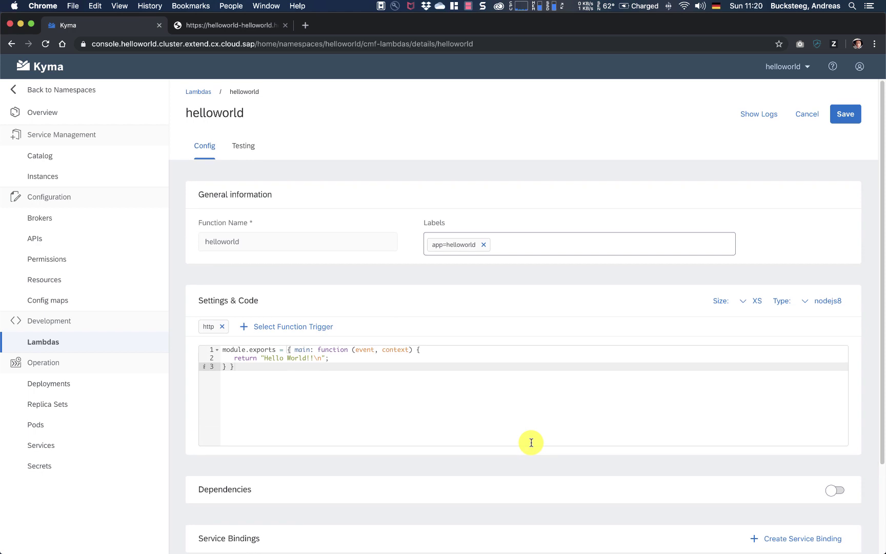